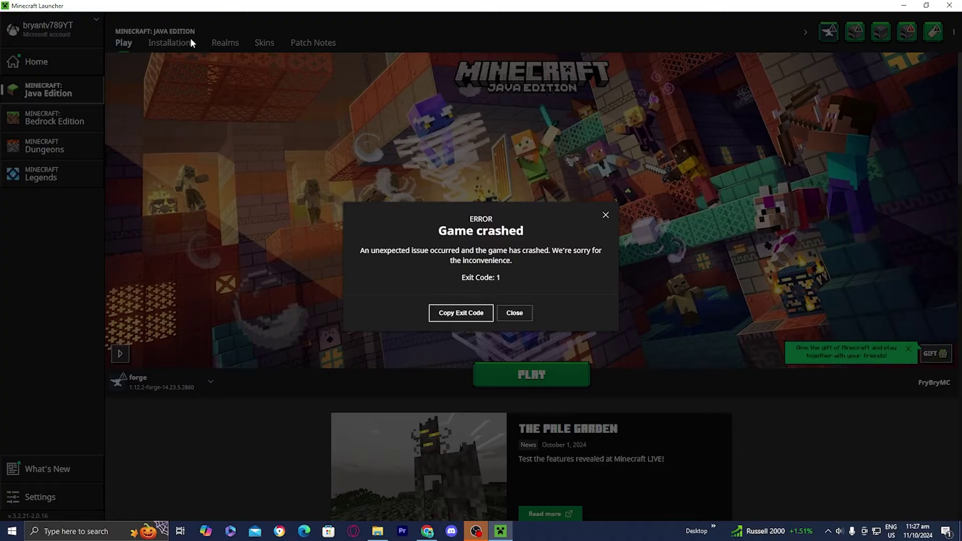
# - Dismiss the game crash error and open the game folder of the forge 1.12.2 installation
pyautogui.click(518, 318)
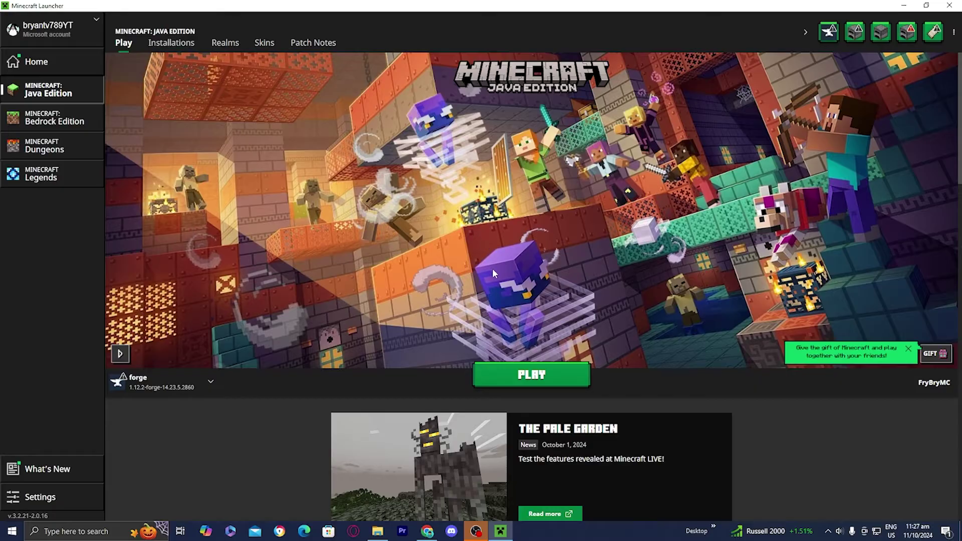
pyautogui.click(168, 45)
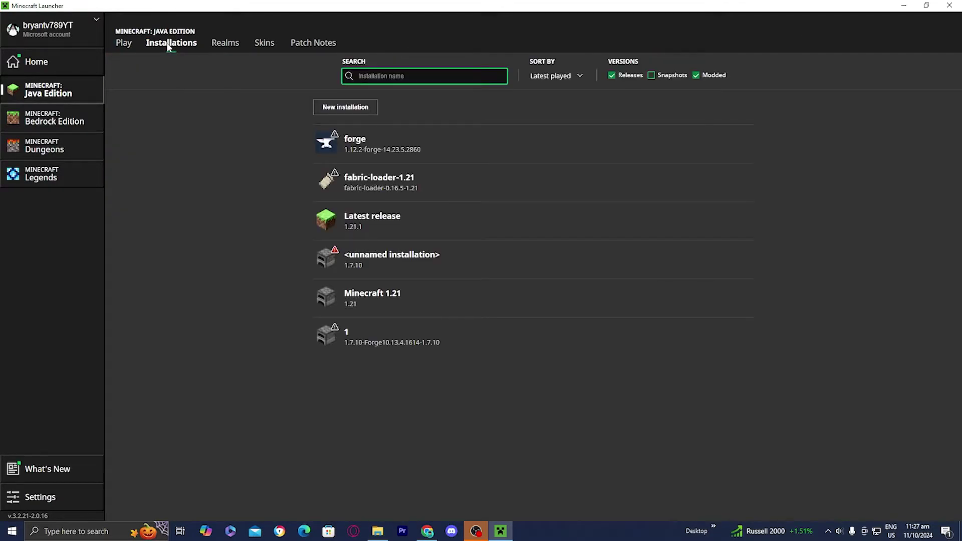
pyautogui.moveTo(483, 155)
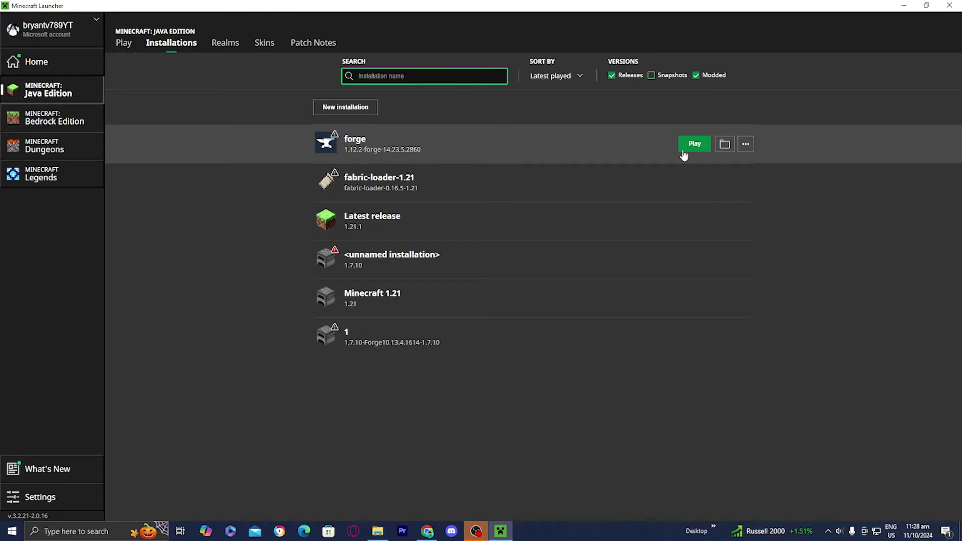
pyautogui.click(727, 148)
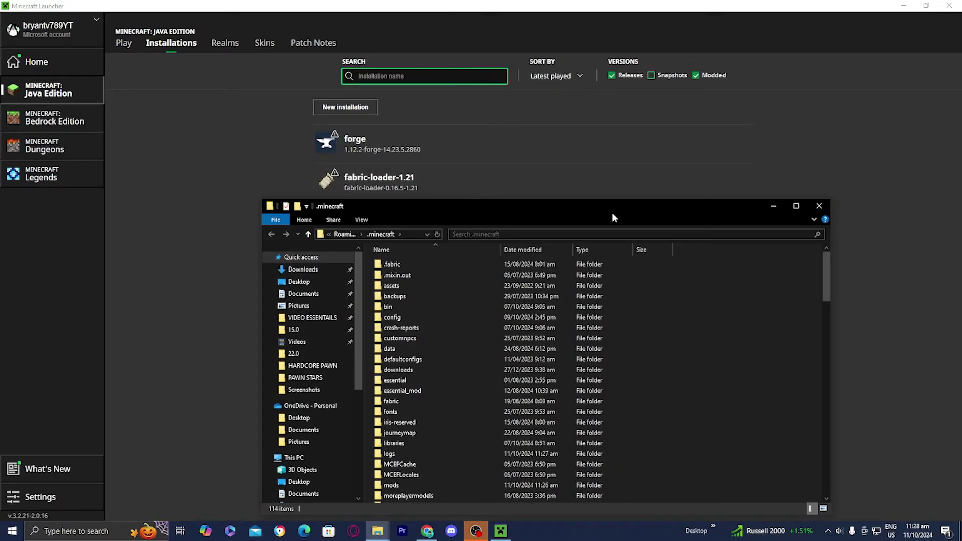
# - Open the mods folder inside the .minecraft folder
pyautogui.moveTo(612, 213); pyautogui.dragTo(561, 118)
pyautogui.scroll(-2, 561, 210)
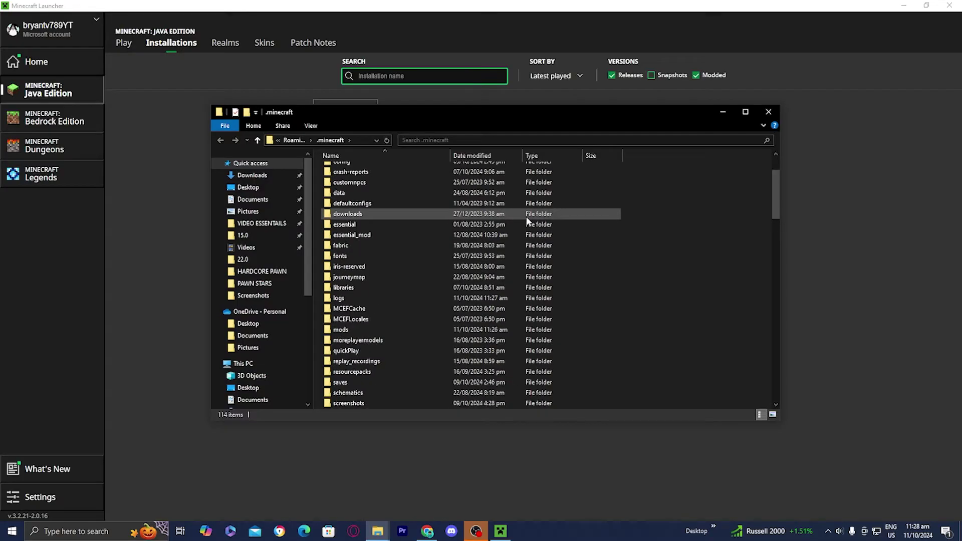
pyautogui.scroll(-1, 526, 221)
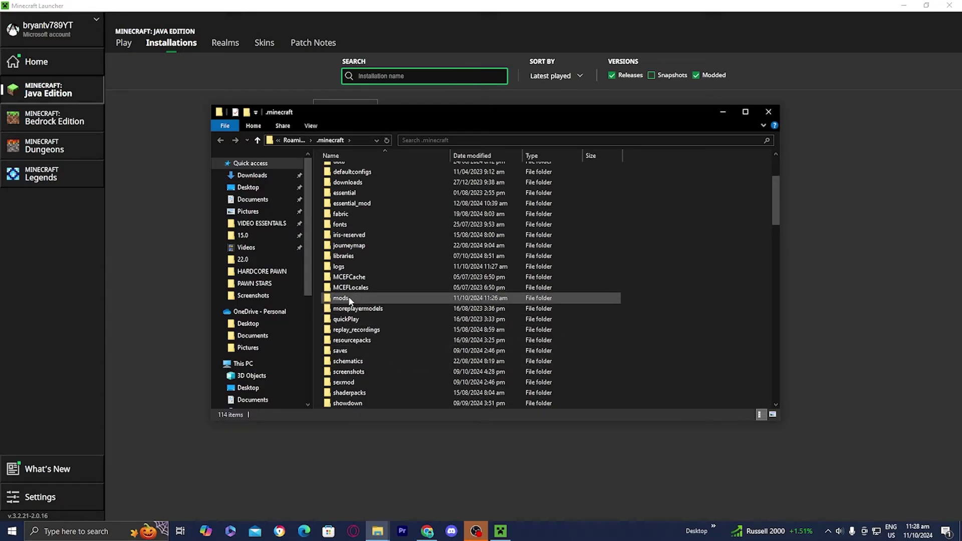
pyautogui.doubleClick(380, 298)
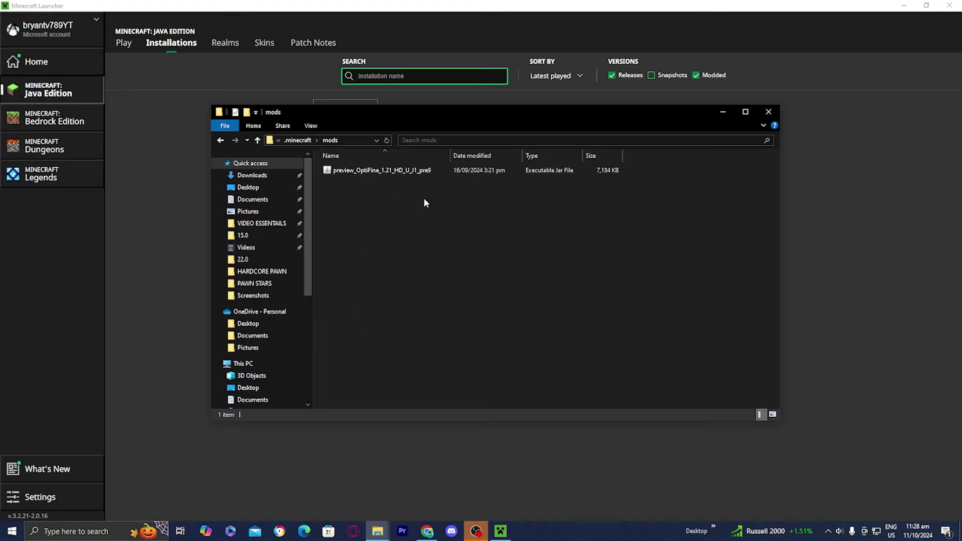
# - Delete the preview_OptiFine_1.21_HD_U_J1_pre9 file from the mods folder
pyautogui.moveTo(477, 124); pyautogui.dragTo(512, 220)
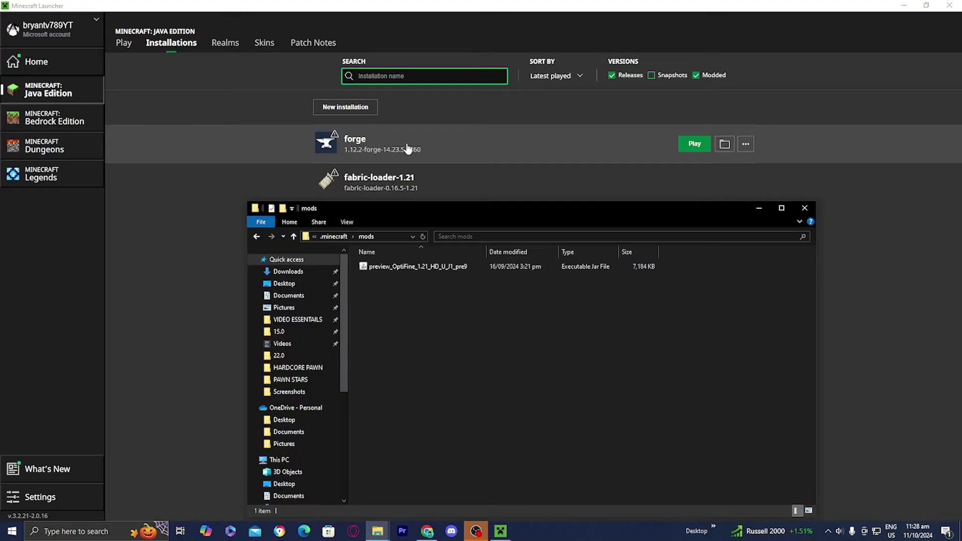
pyautogui.rightClick(428, 270)
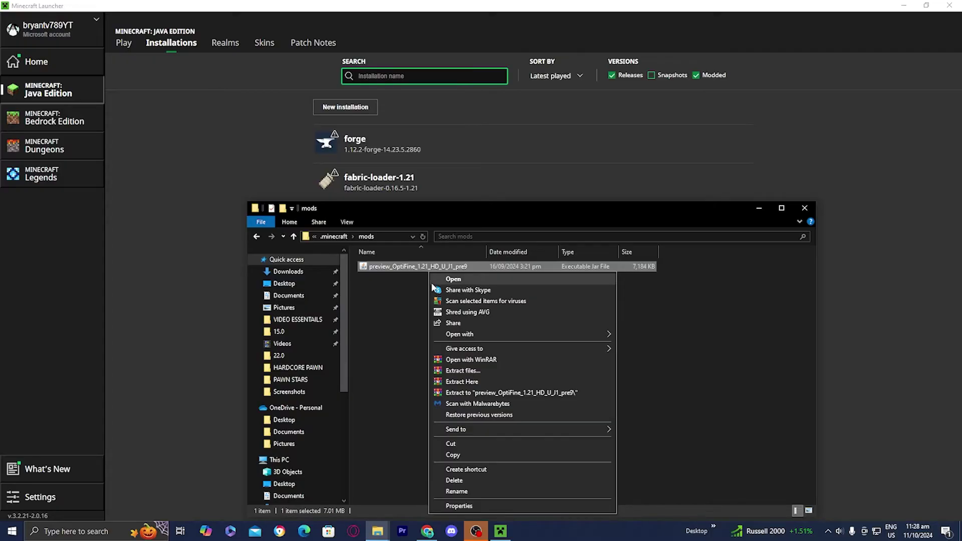
pyautogui.click(464, 480)
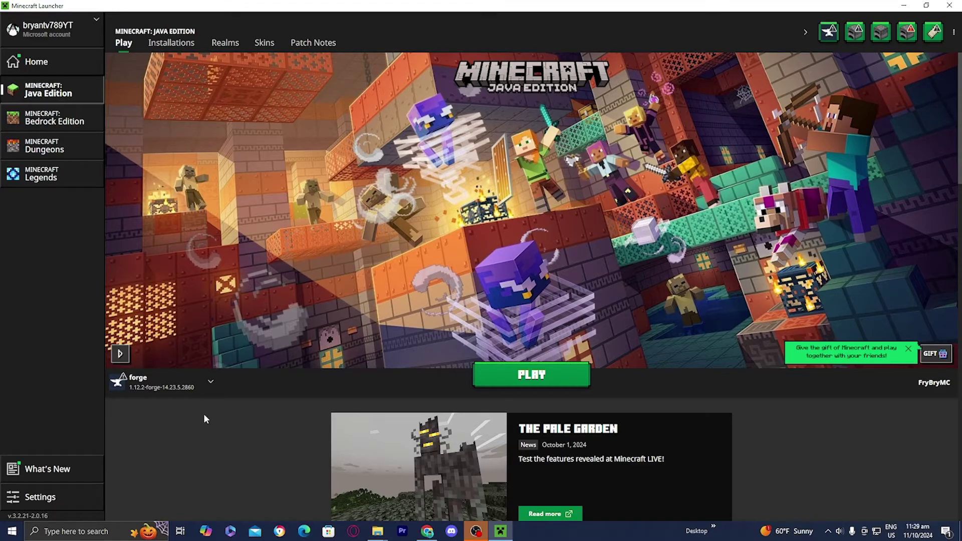
# - Open the Add or remove programs settings and search the installed apps for "java"
pyautogui.click(53, 531)
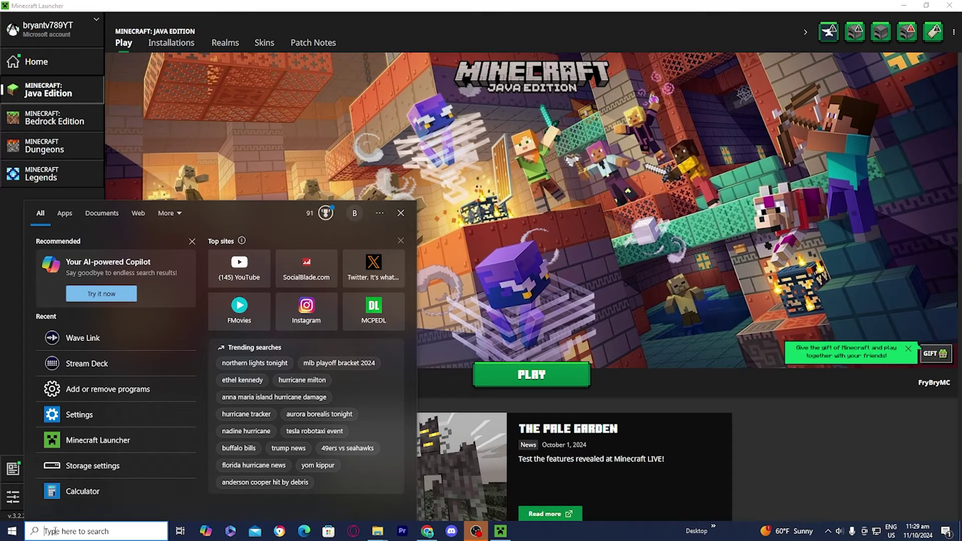
pyautogui.write('add ir')
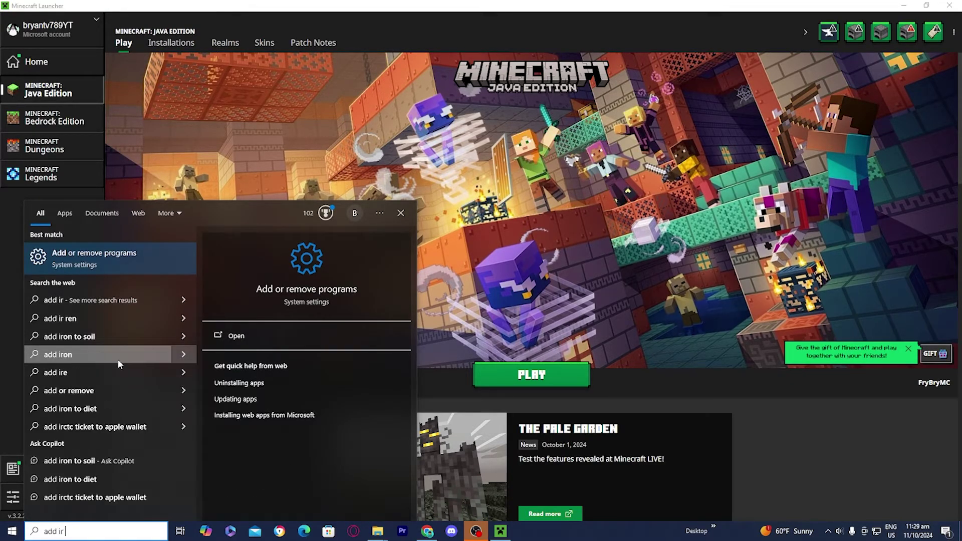
pyautogui.click(234, 336)
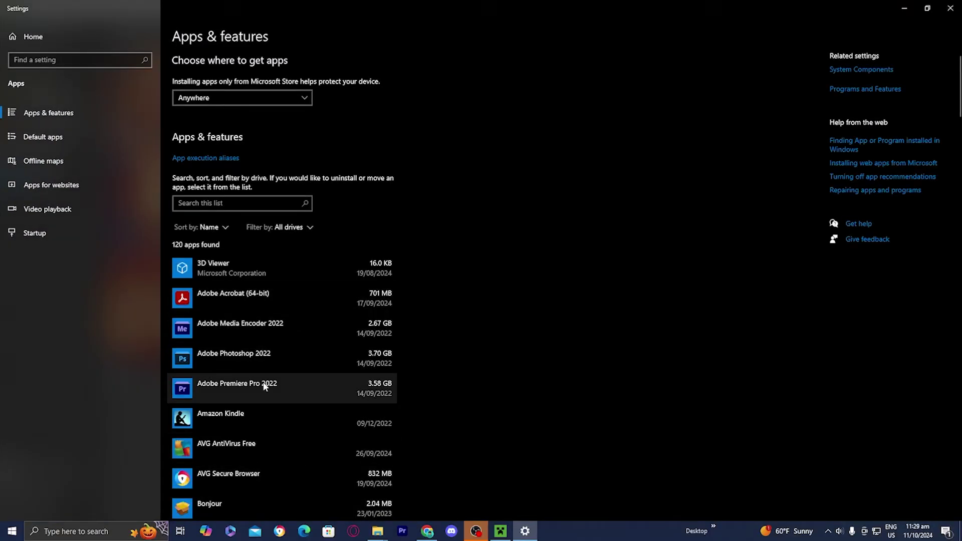
pyautogui.click(214, 203)
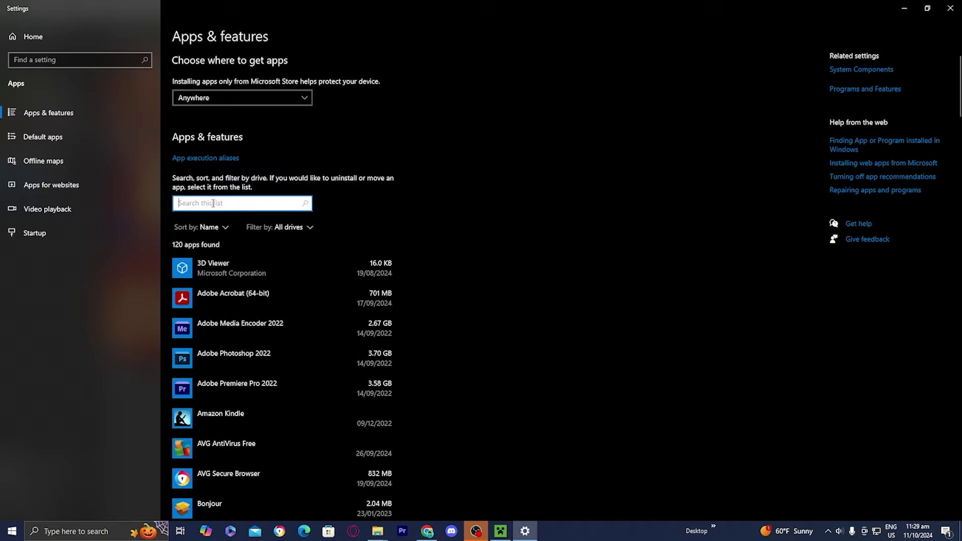
pyautogui.write('java')
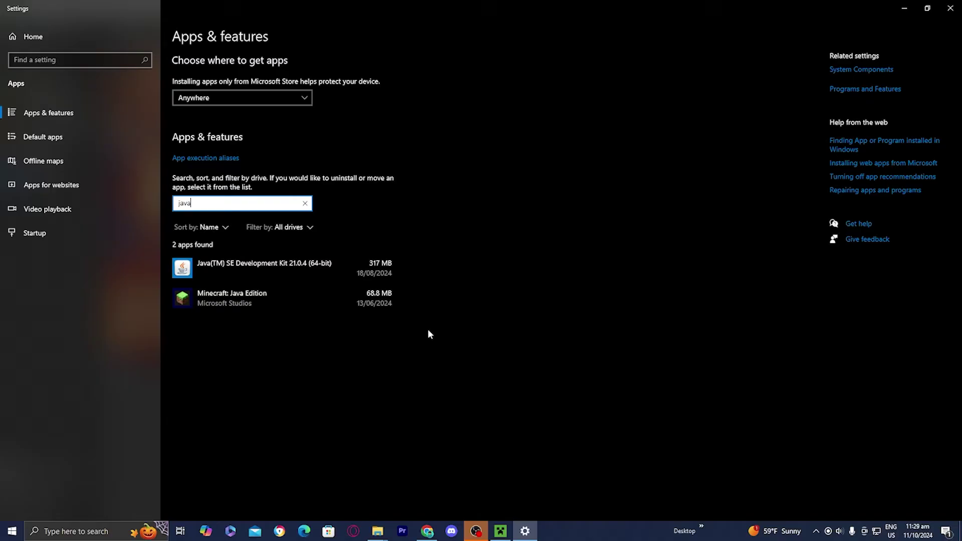
# - Switch to Chrome, open Oracle's Java Downloads page from the search results, and view the JDK 21 and JDK 17 downloads
pyautogui.click(424, 526)
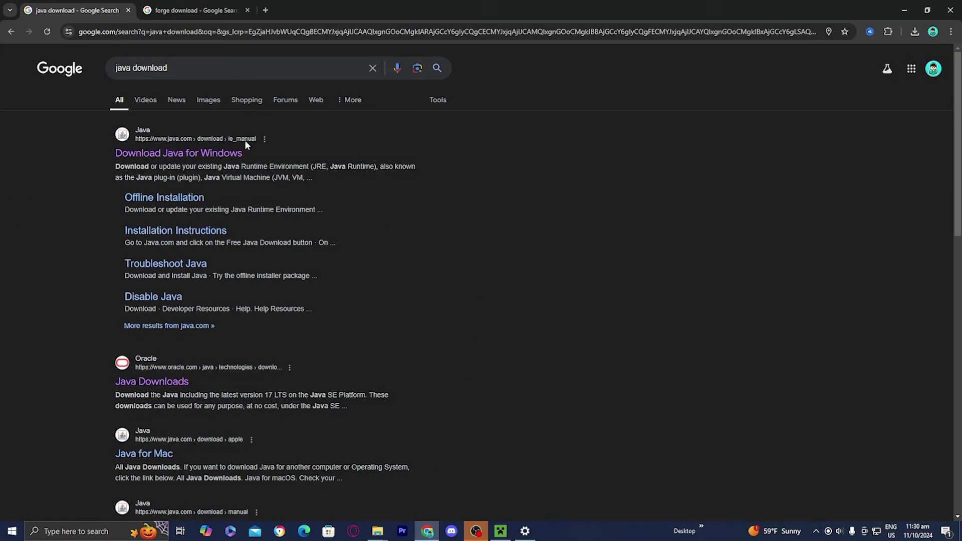
pyautogui.click(178, 384)
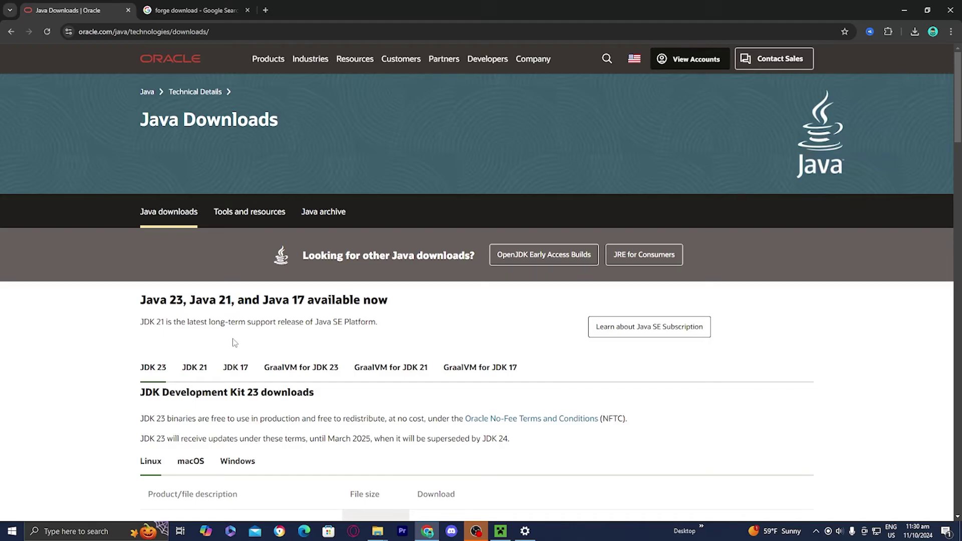
pyautogui.scroll(-3, 233, 342)
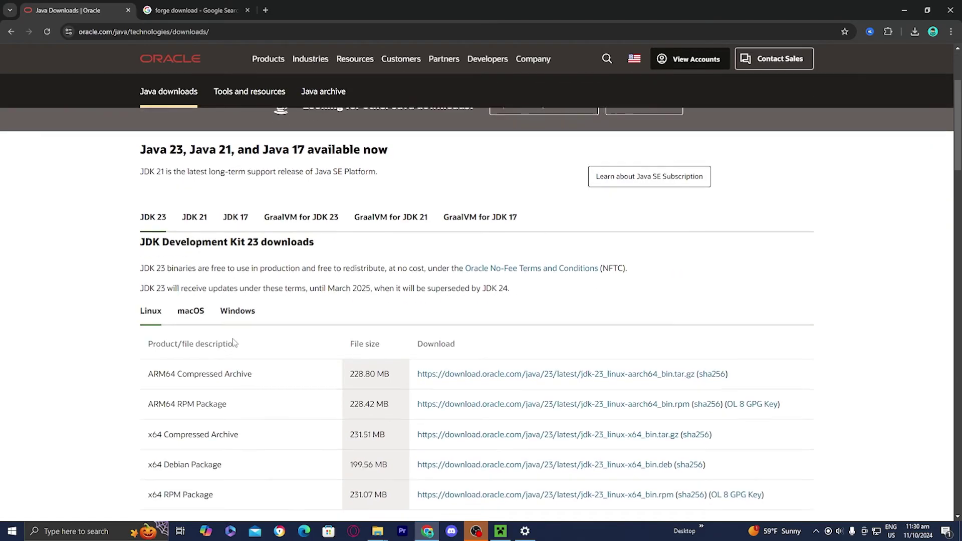
pyautogui.click(194, 221)
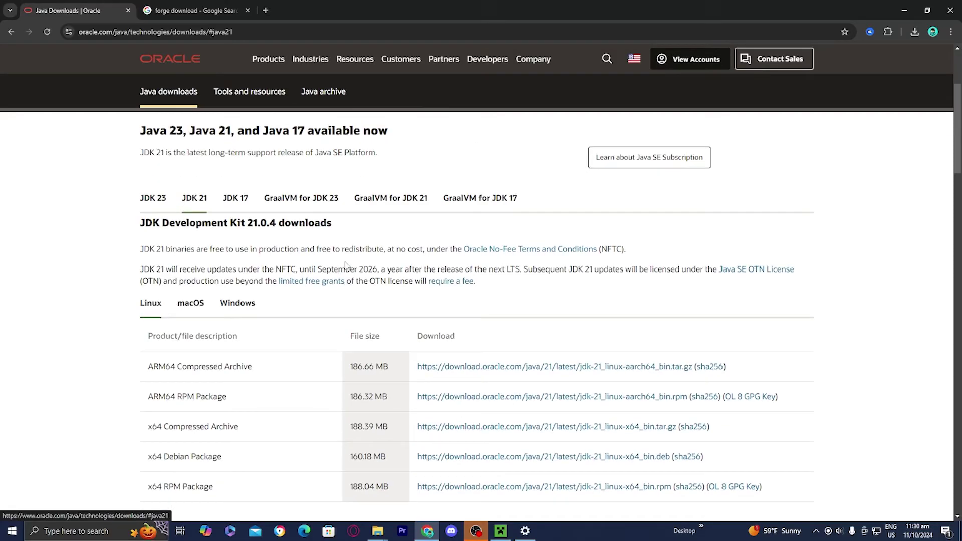
pyautogui.scroll(2, 351, 251)
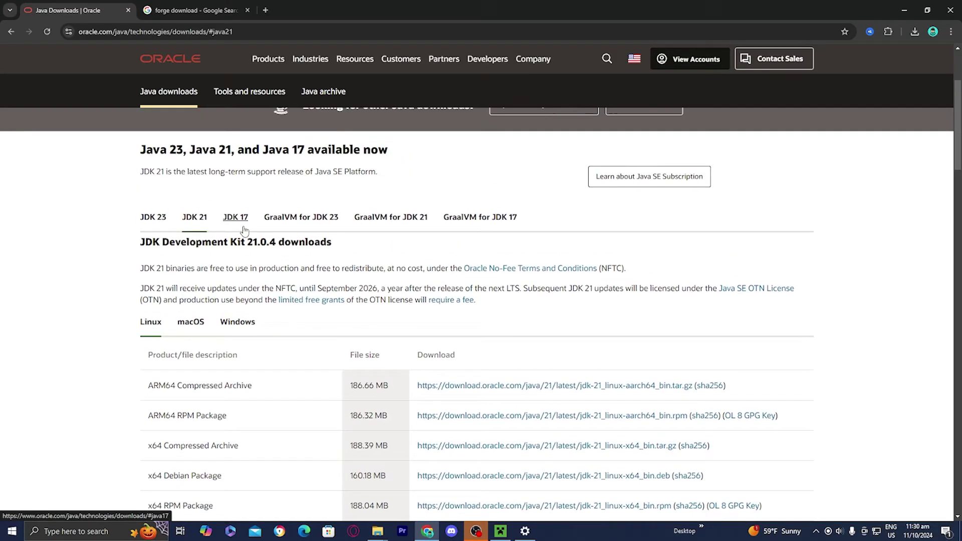
pyautogui.click(245, 221)
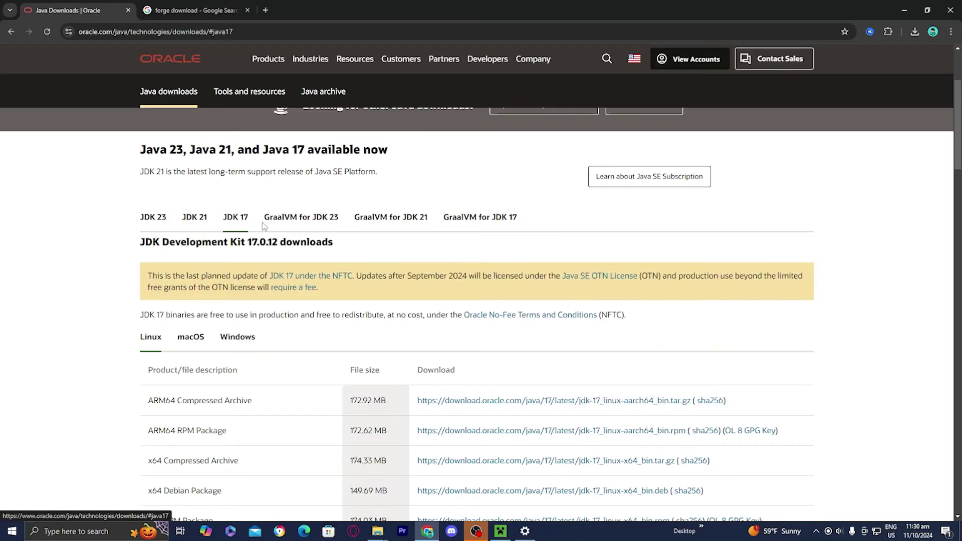
# - Show the JDK 21 downloads for Windows and highlight the x64 Installer entry
pyautogui.click(195, 218)
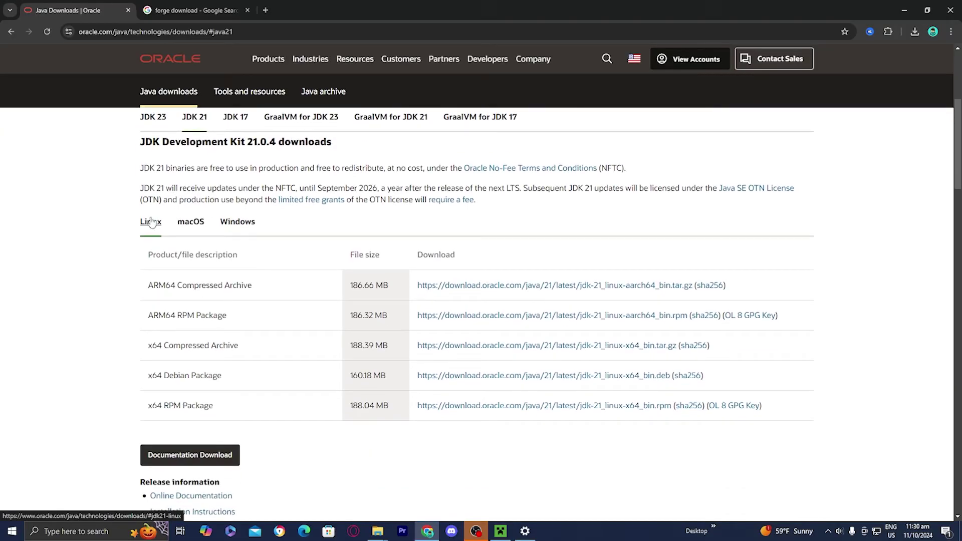
pyautogui.click(238, 222)
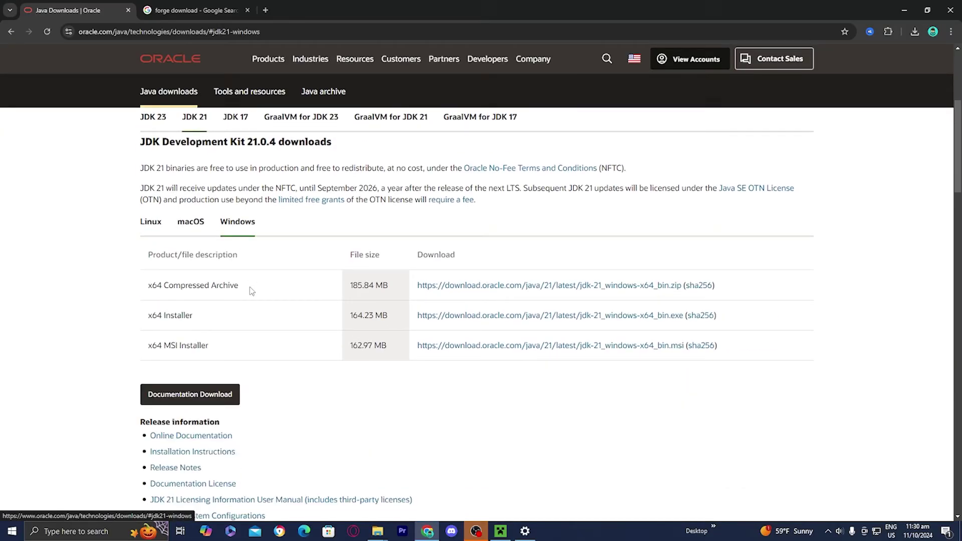
pyautogui.moveTo(215, 322); pyautogui.dragTo(143, 326)
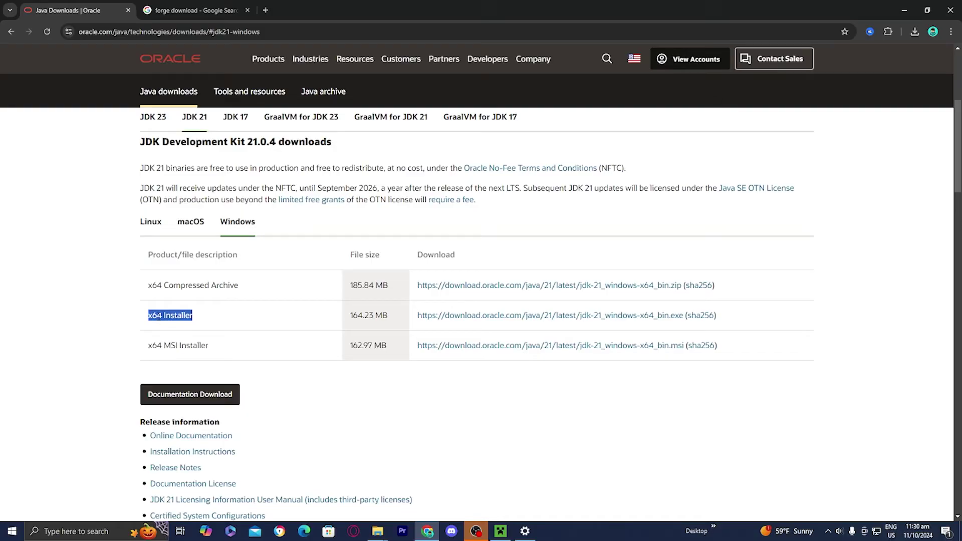
pyautogui.scroll(2, 476, 301)
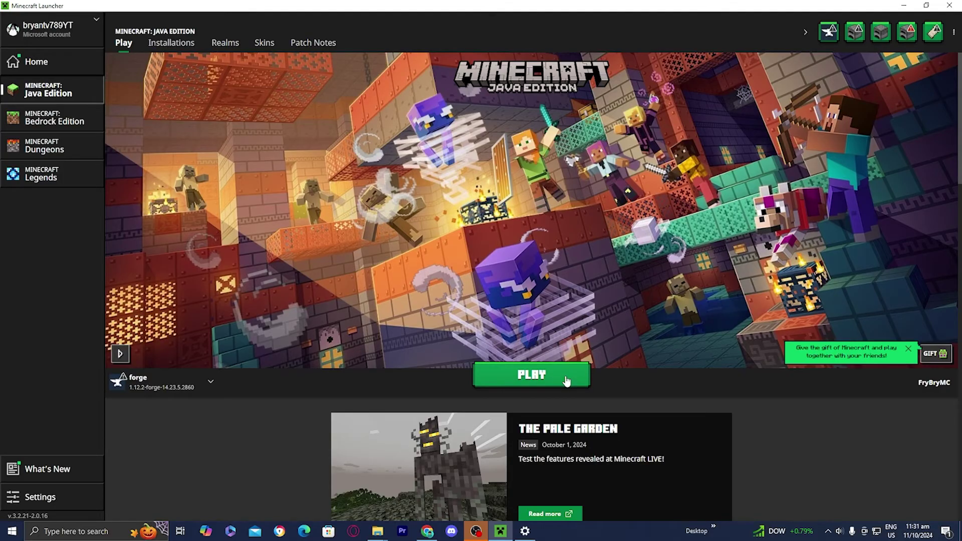
# - Switch back to Chrome and open the Minecraft Forge downloads page from the "forge download" search results
pyautogui.click(427, 532)
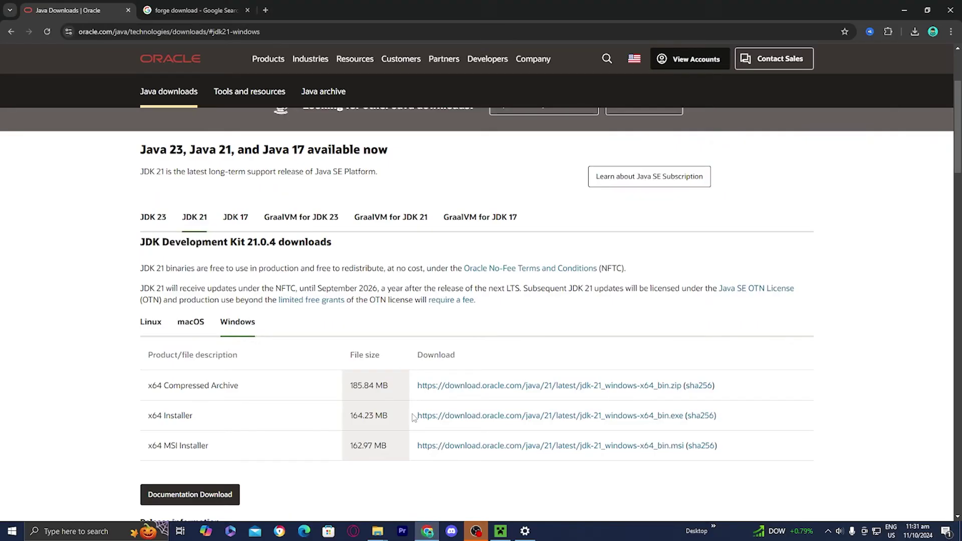
pyautogui.click(196, 10)
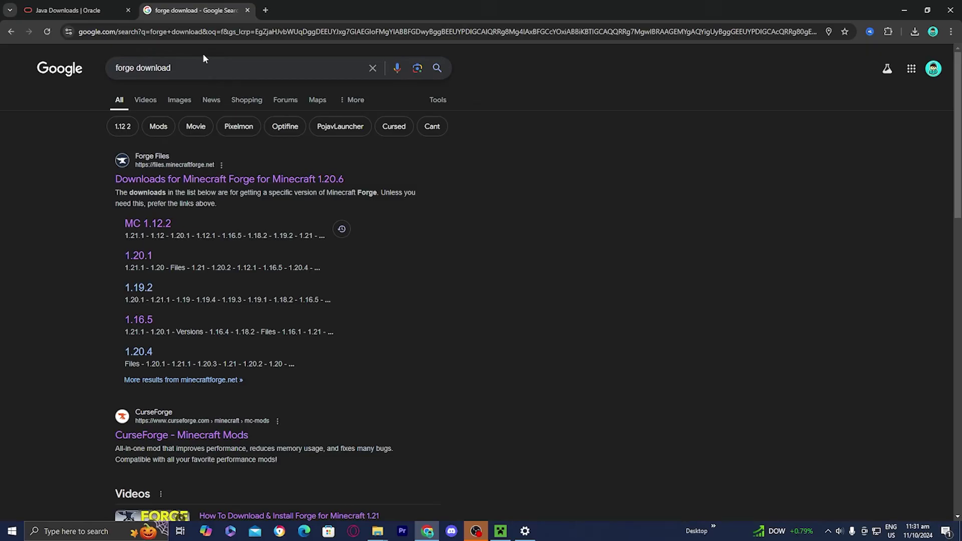
pyautogui.click(283, 187)
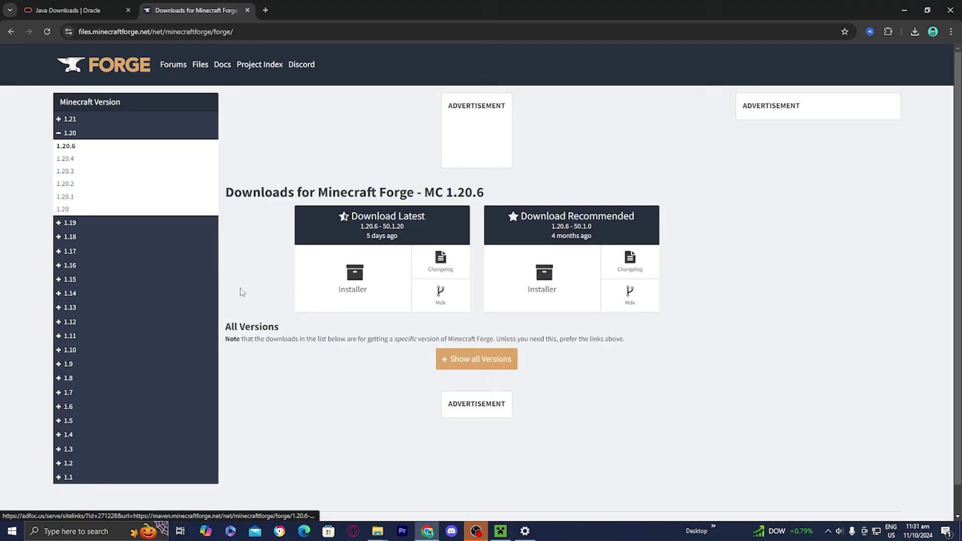
# - Choose Minecraft version 1.12.2 and download its recommended Forge installer, skipping the advertisement page
pyautogui.click(71, 322)
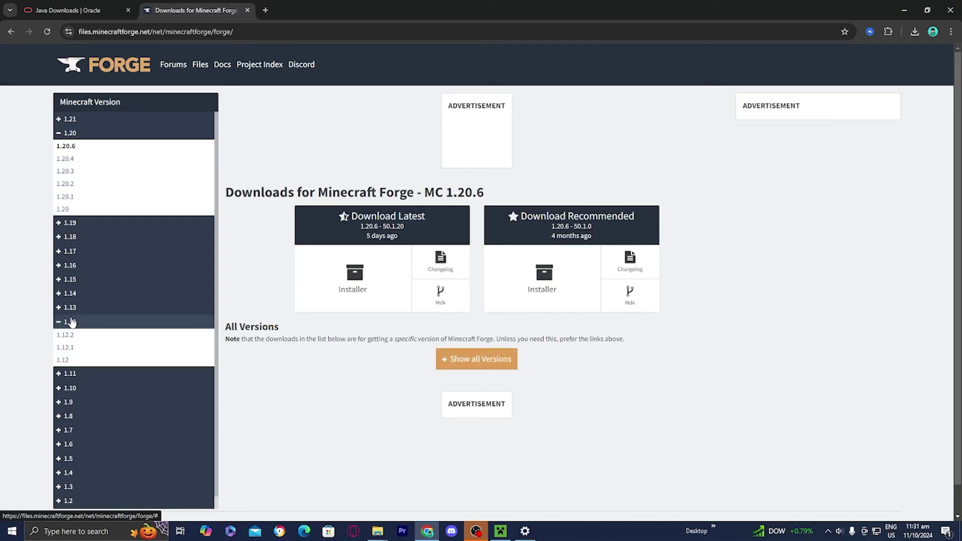
pyautogui.click(74, 339)
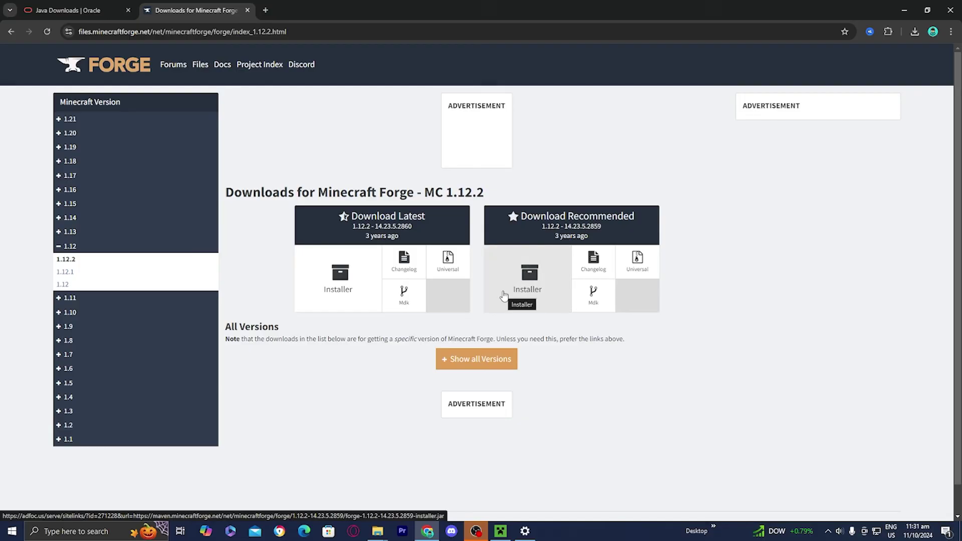
pyautogui.click(535, 306)
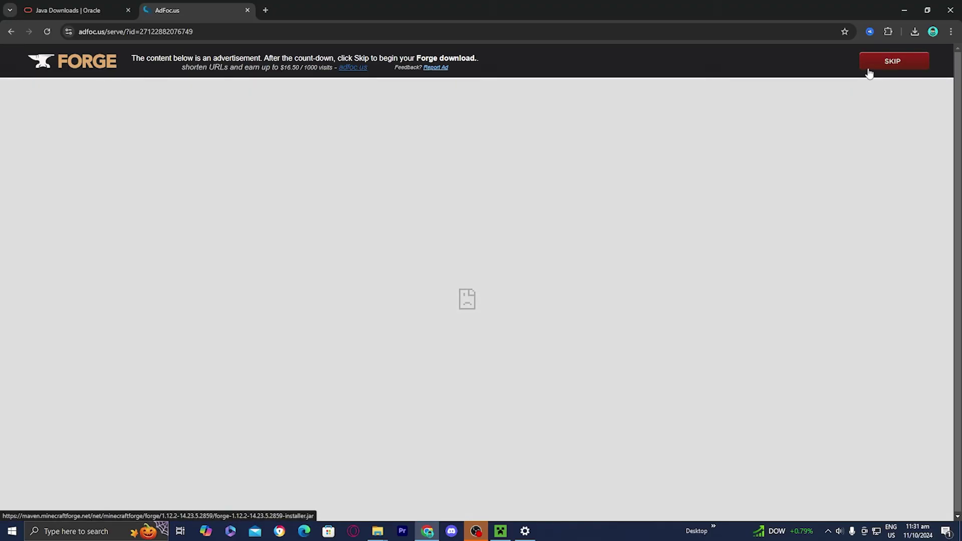
pyautogui.click(874, 73)
# - Run the downloaded forge-1.12.2-14.23.5.2859-installer.jar and install the Forge client into the .minecraft folder
pyautogui.click(915, 33)
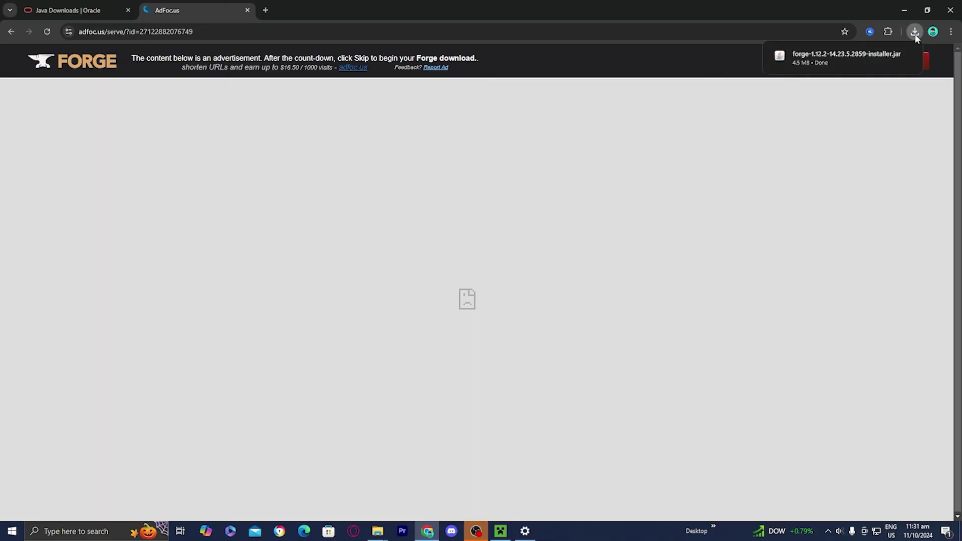
pyautogui.click(822, 59)
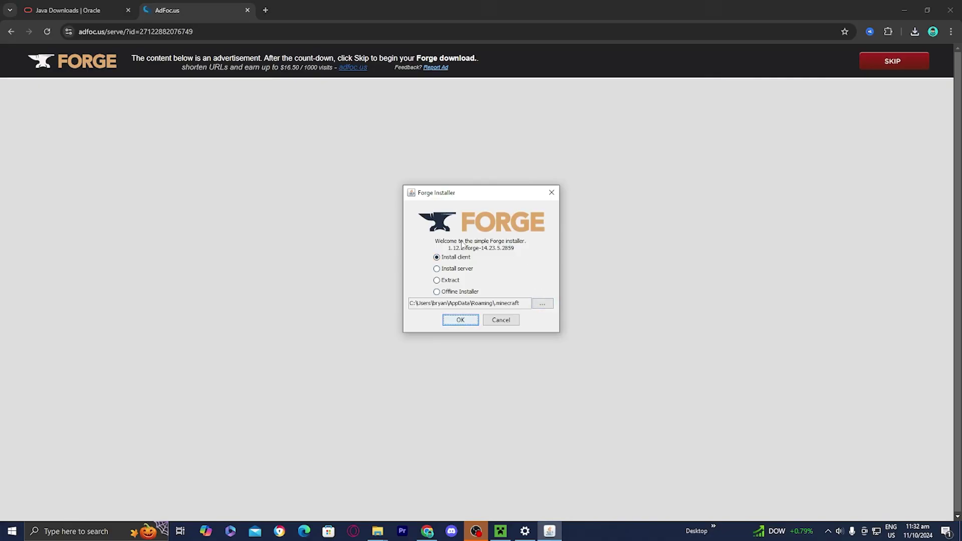
pyautogui.click(469, 322)
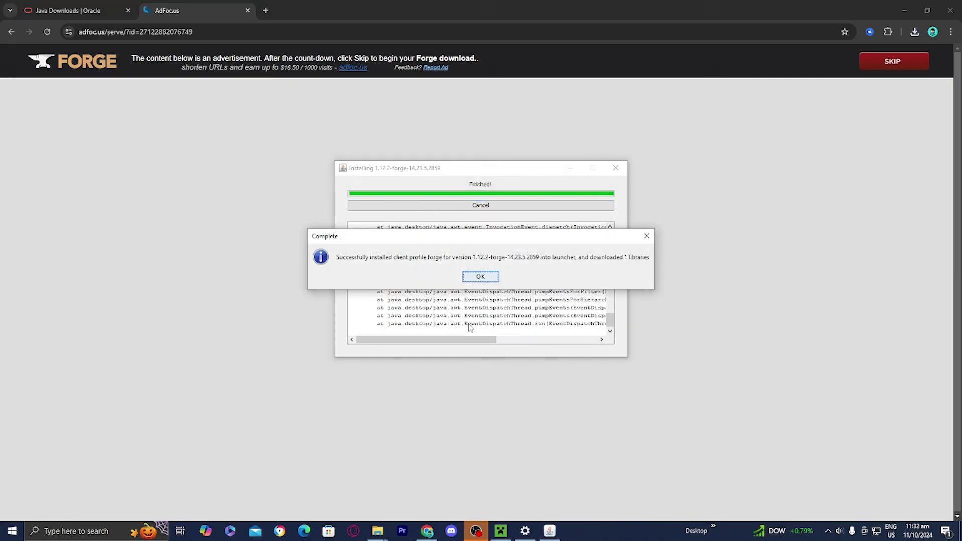